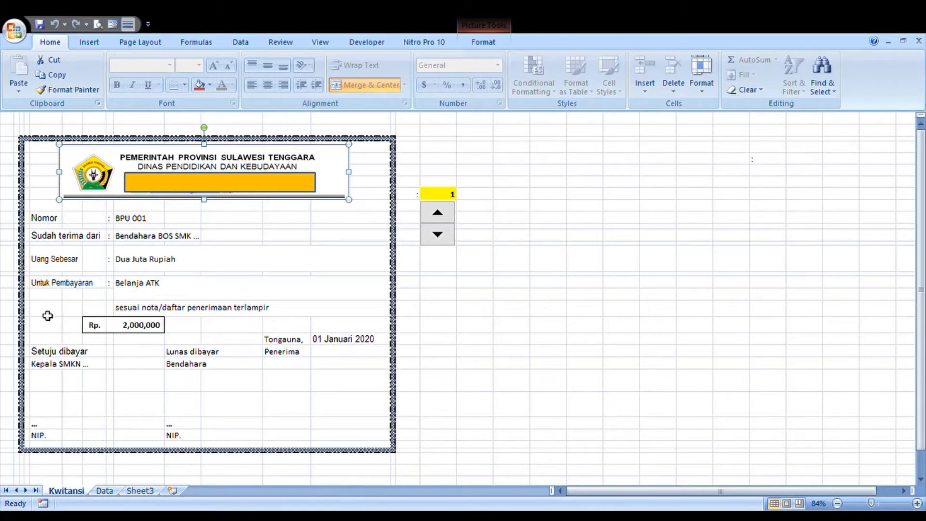
- Examine the receipt's signatory lines and its number, payer, amount in words, payment purpose and date fields on the Kwitansi sheet
{"action": "left_click", "coordinate": [54, 368]}
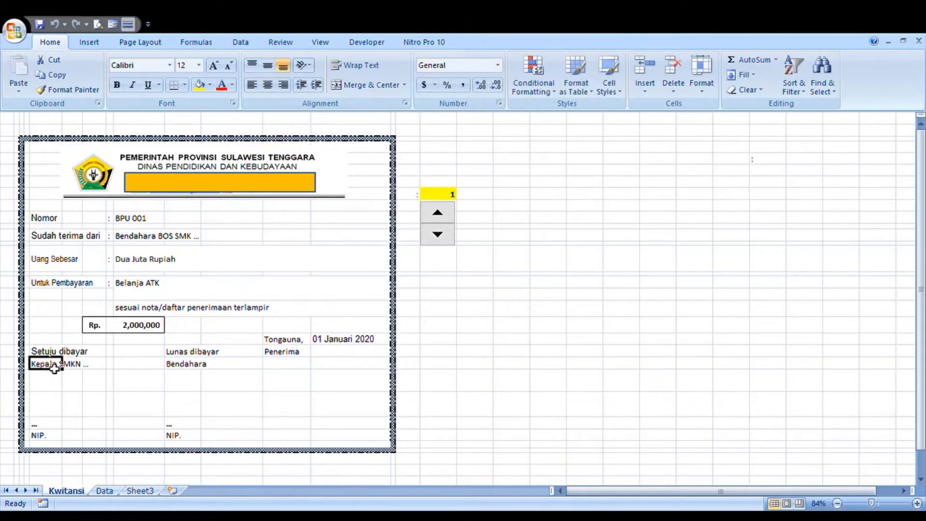
{"action": "left_click", "coordinate": [93, 370]}
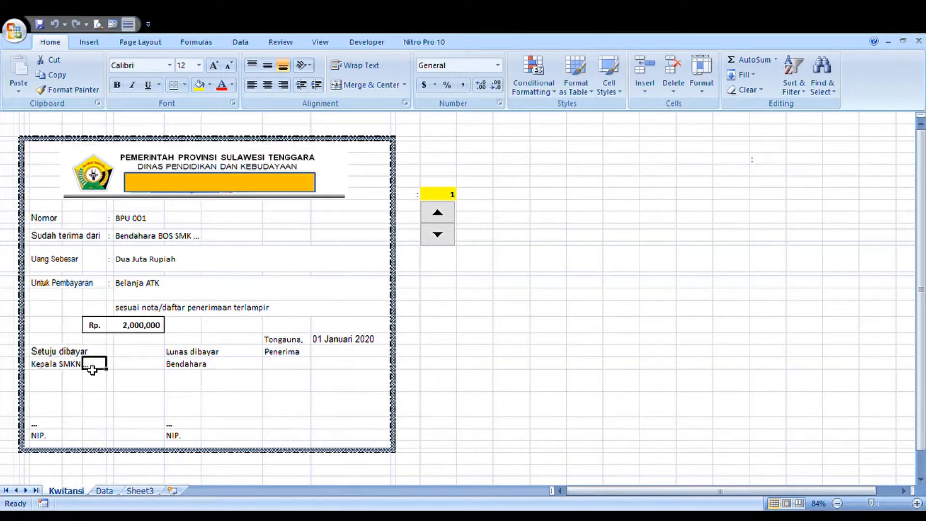
{"action": "left_click", "coordinate": [48, 428]}
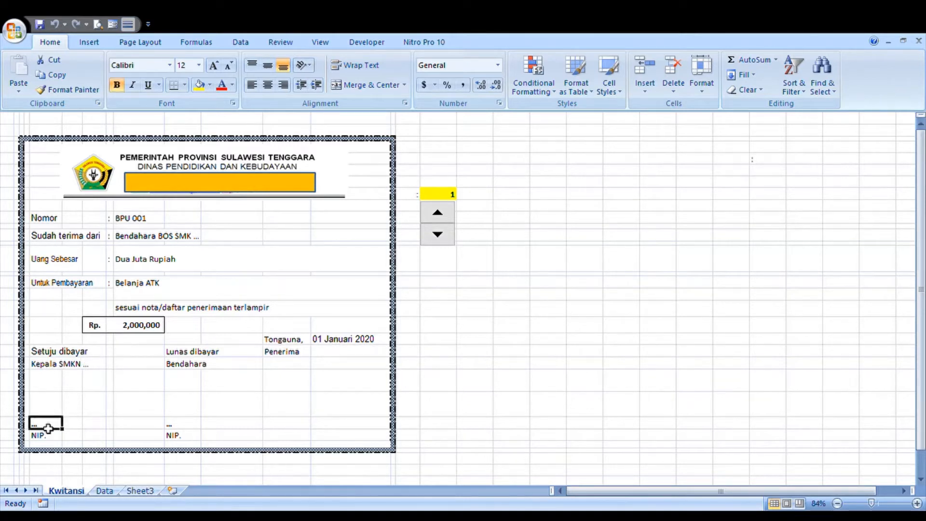
{"action": "key", "text": "Down"}
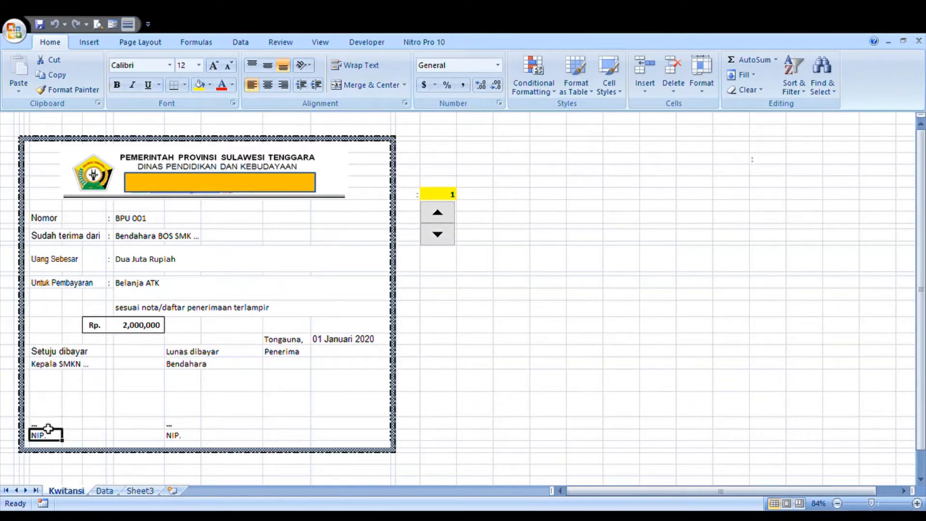
{"action": "left_click", "coordinate": [193, 422]}
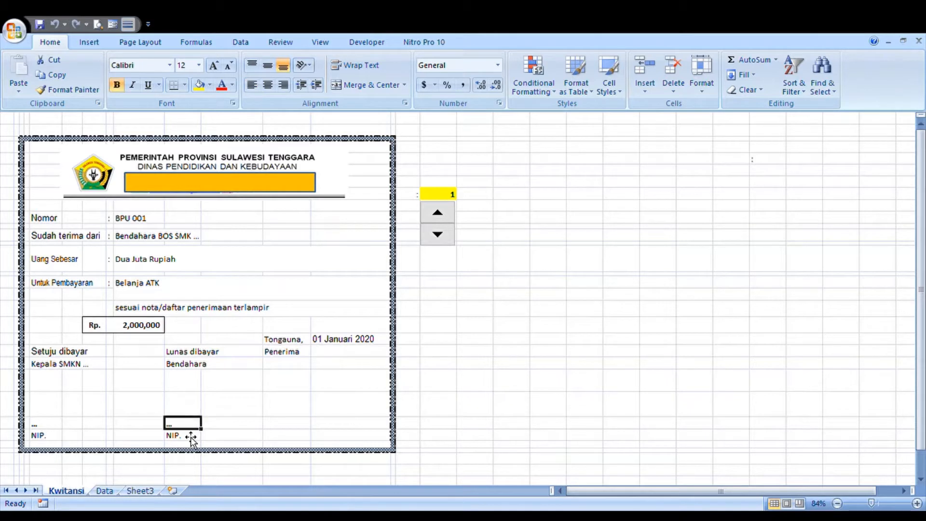
{"action": "left_click", "coordinate": [188, 437]}
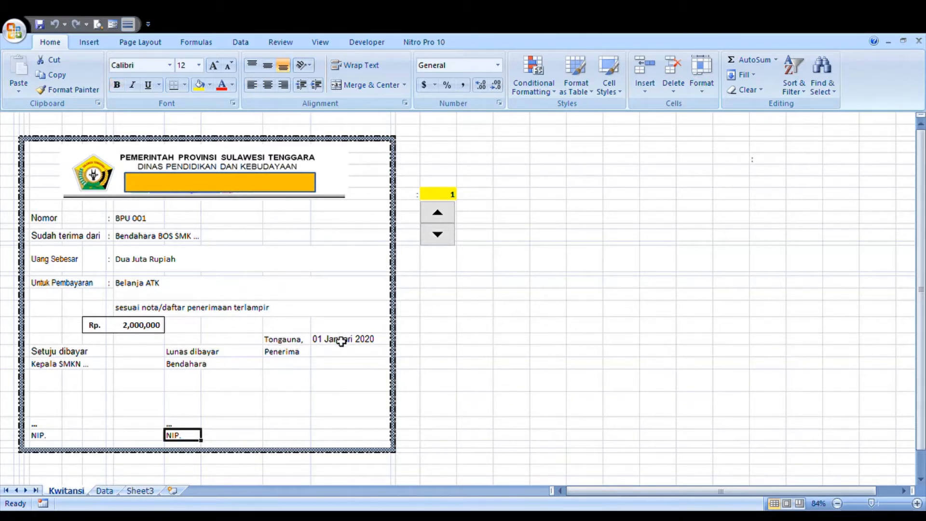
{"action": "left_click", "coordinate": [139, 222]}
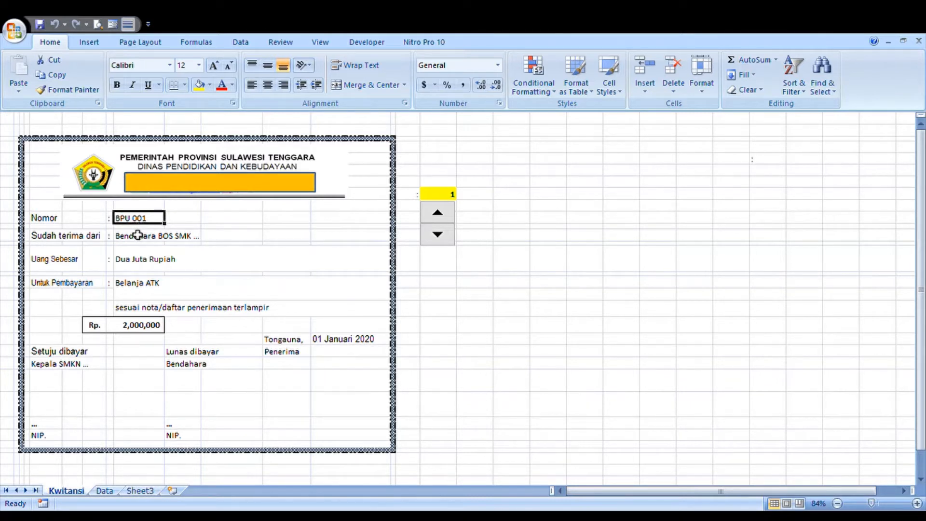
{"action": "left_click", "coordinate": [139, 236]}
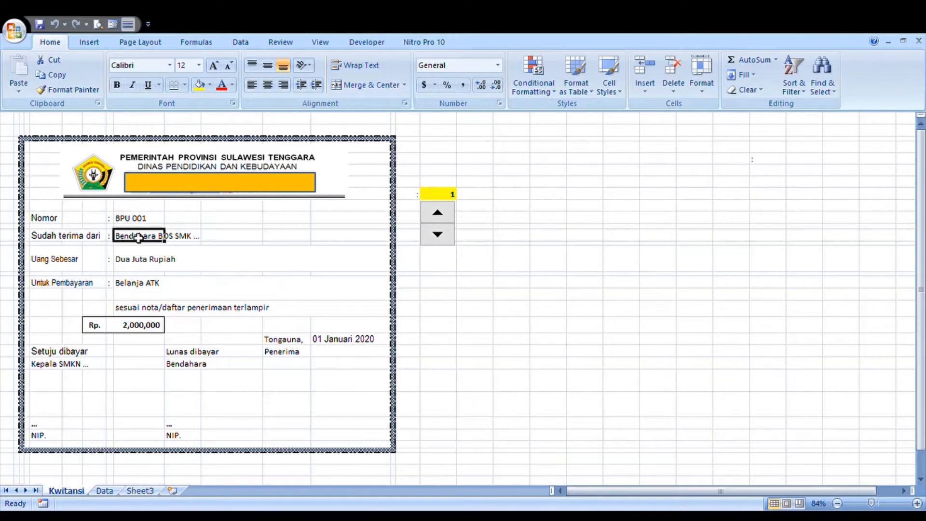
{"action": "left_click", "coordinate": [140, 269]}
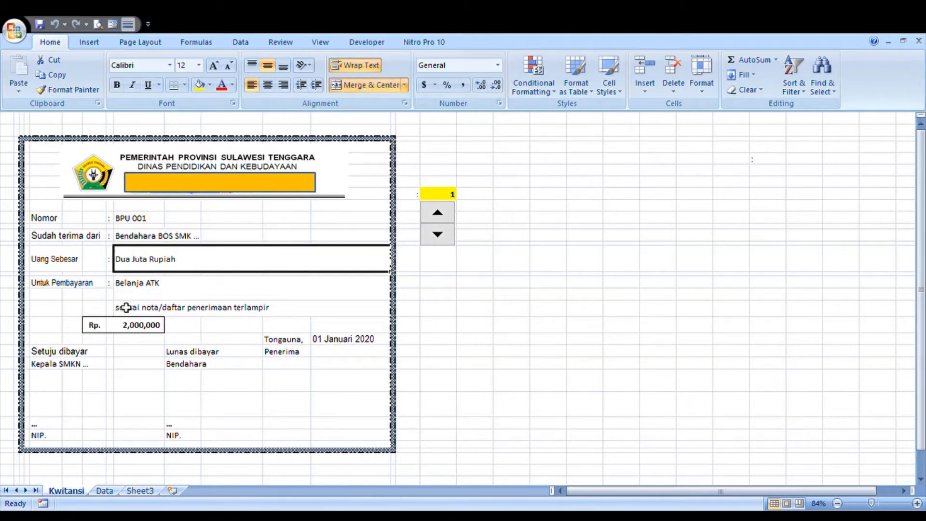
{"action": "left_click", "coordinate": [141, 291]}
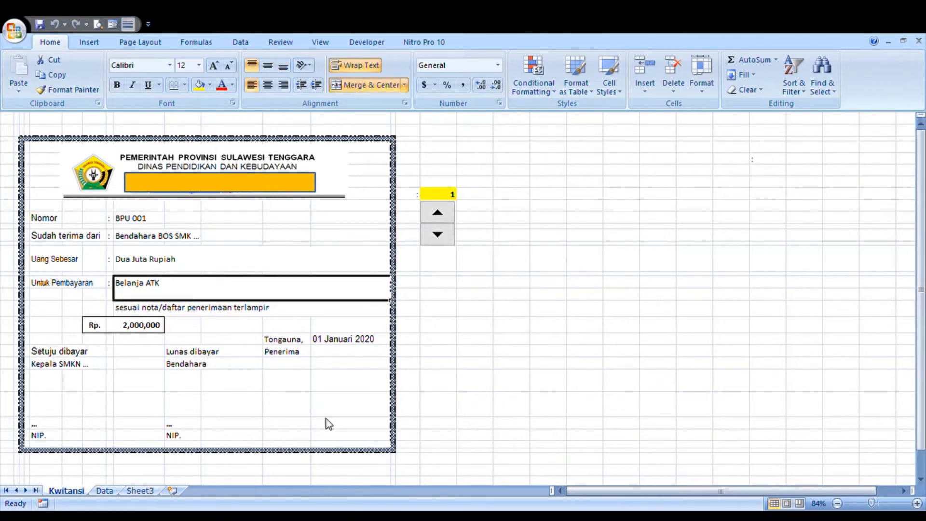
{"action": "left_click", "coordinate": [335, 347]}
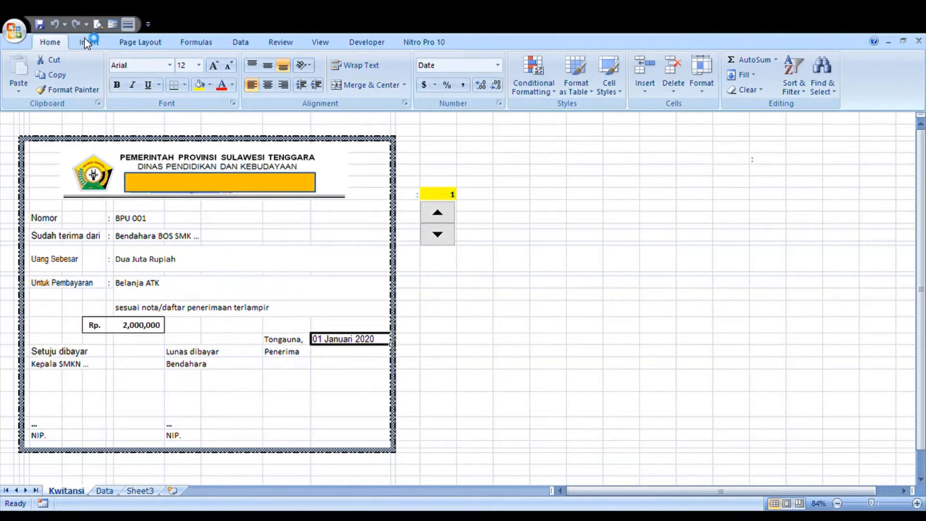
- Check the receipt's page layout in print preview and return to the Kwitansi sheet
{"action": "left_click", "coordinate": [96, 27]}
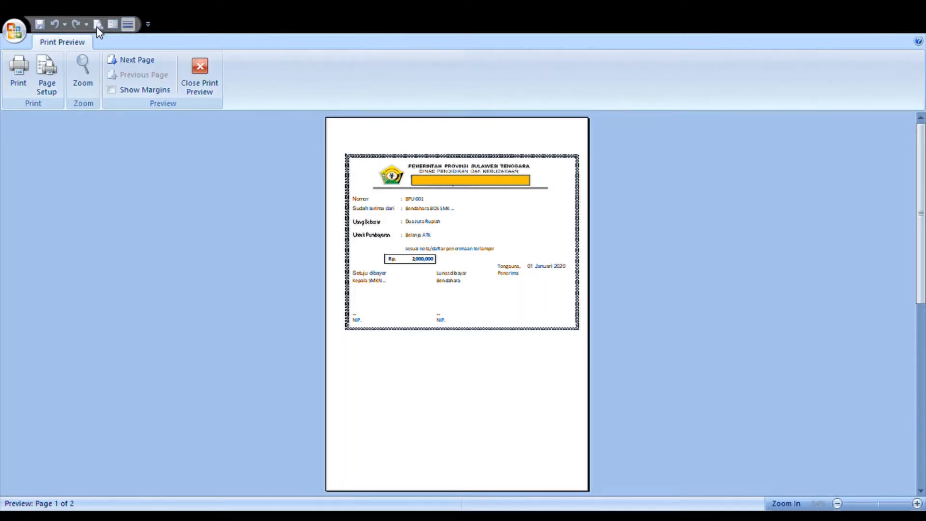
{"action": "left_click", "coordinate": [204, 70]}
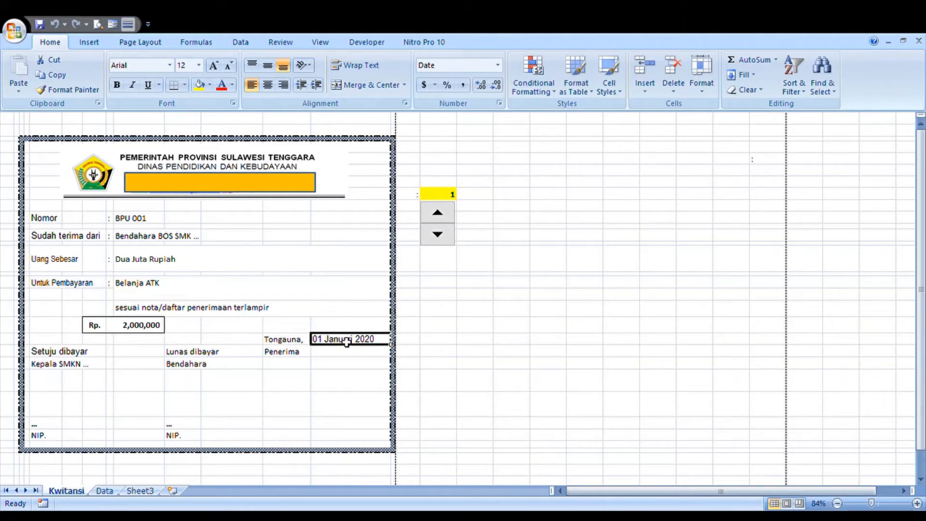
- Compare the receipt's purpose, amount in words and number fields with the first transaction row on the Data sheet
{"action": "left_click", "coordinate": [168, 284]}
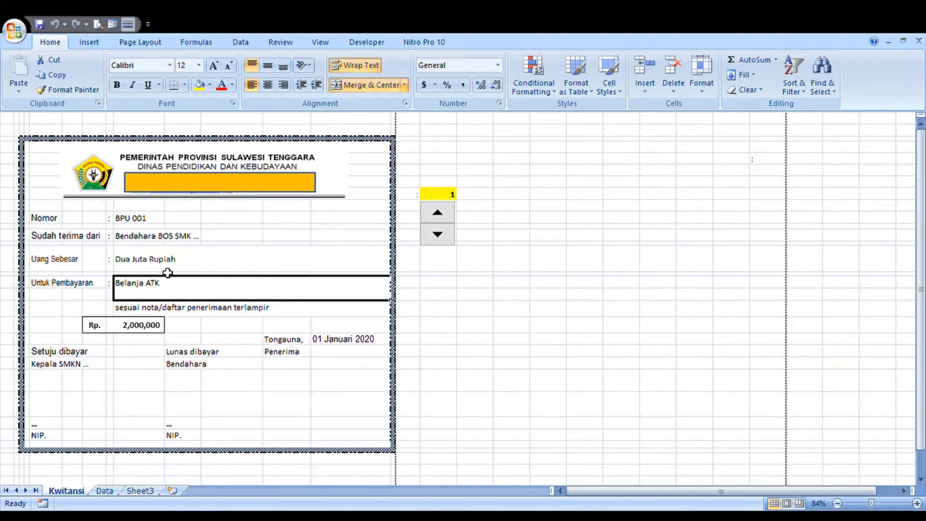
{"action": "left_click", "coordinate": [167, 261]}
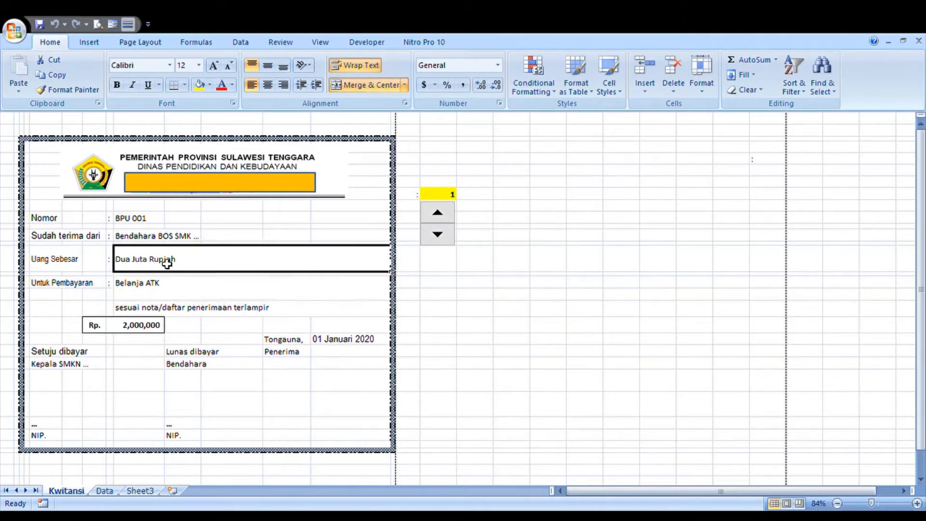
{"action": "left_click", "coordinate": [152, 221]}
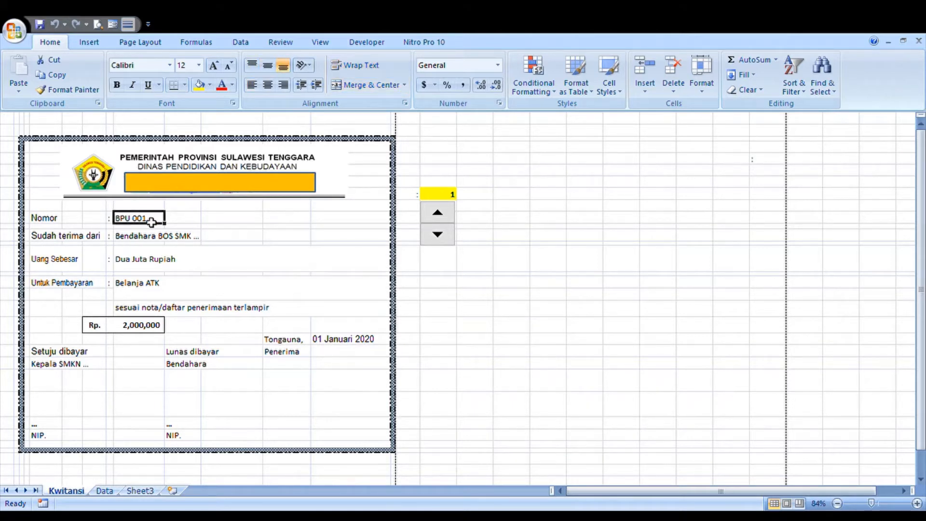
{"action": "left_click", "coordinate": [104, 491]}
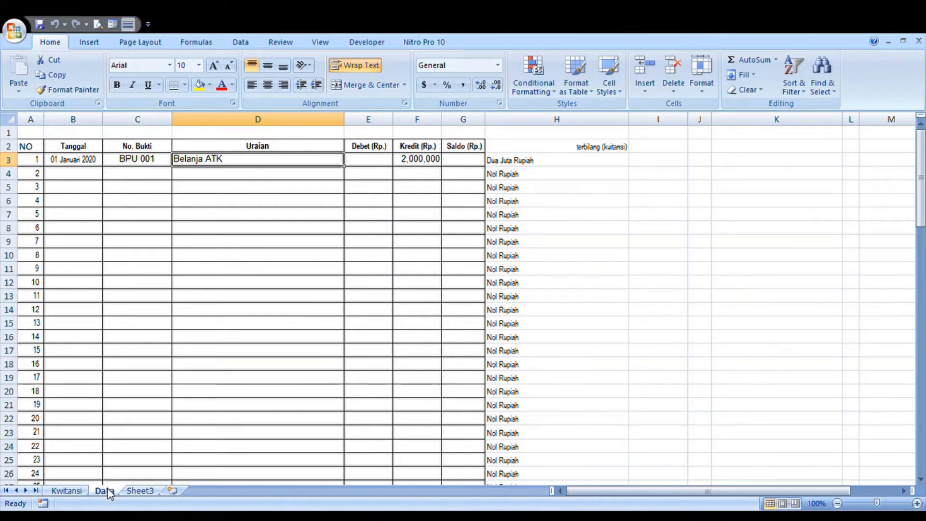
{"action": "left_click", "coordinate": [66, 491]}
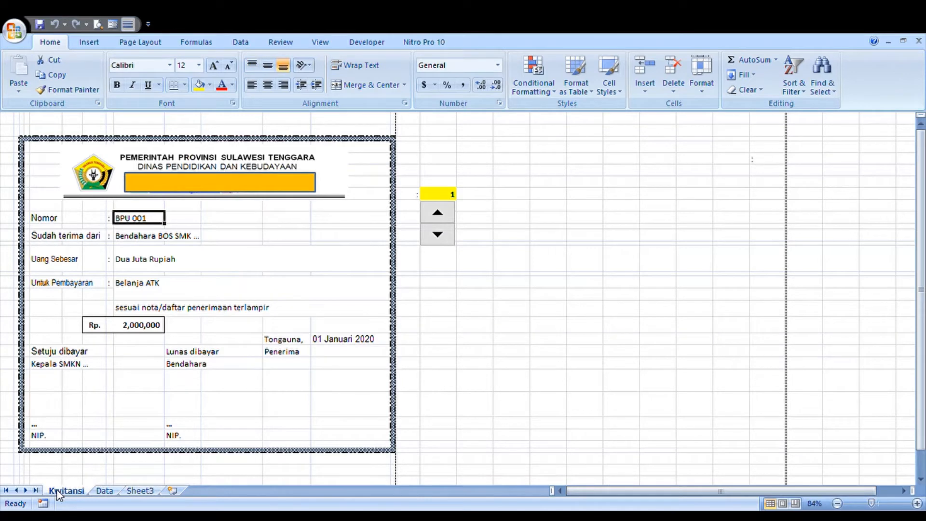
{"action": "left_click", "coordinate": [109, 491]}
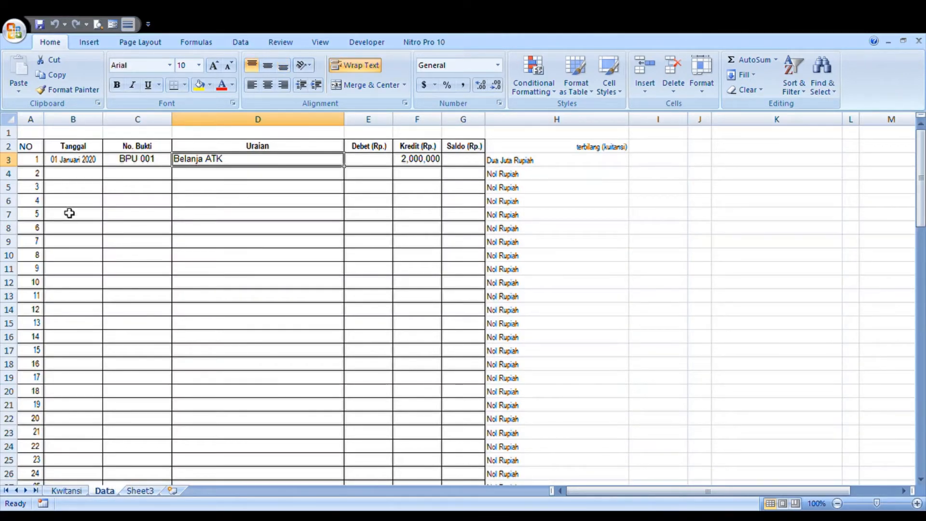
{"action": "left_click", "coordinate": [74, 166]}
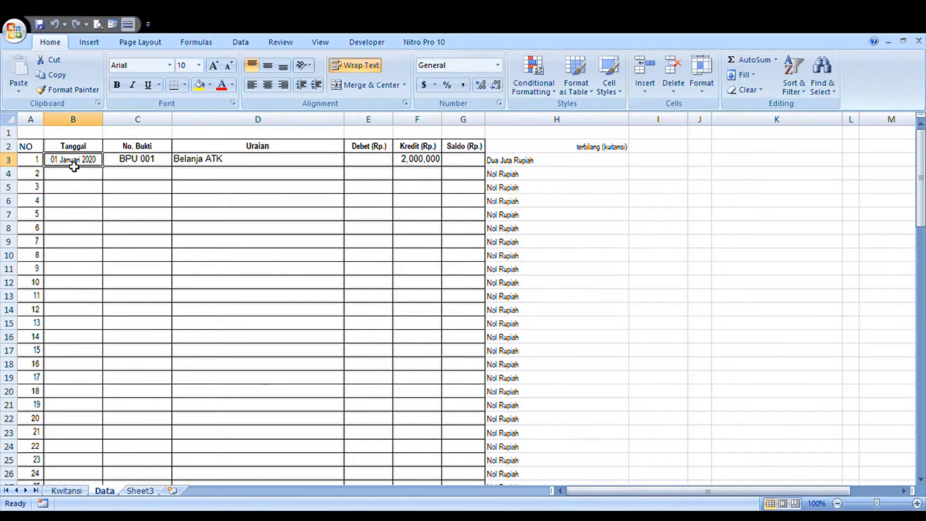
{"action": "key", "text": "Right"}
{"action": "key", "text": "Right"}
{"action": "key", "text": "Right"}
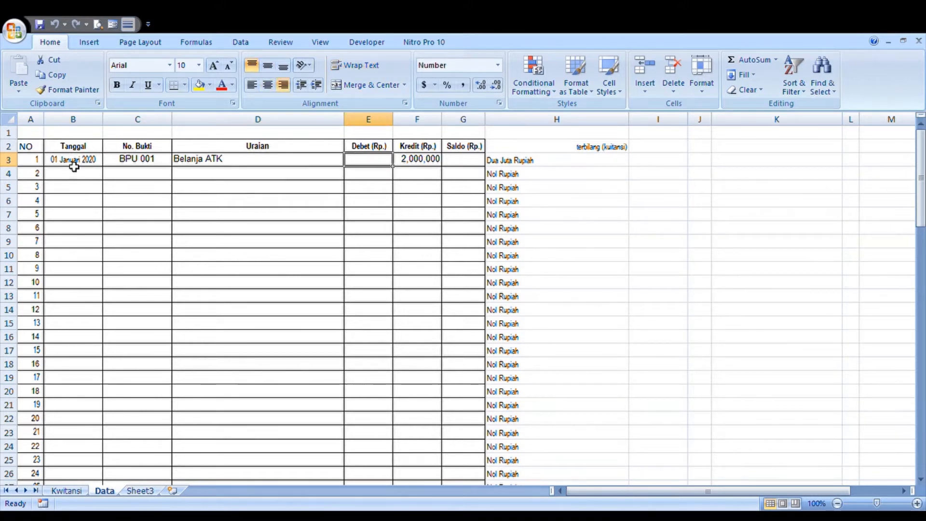
{"action": "key", "text": "Right"}
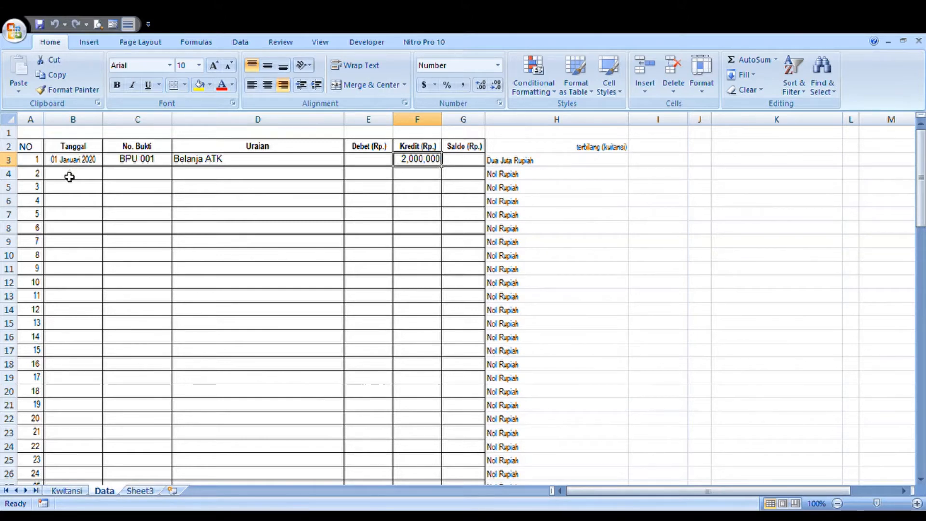
{"action": "left_click", "coordinate": [68, 491]}
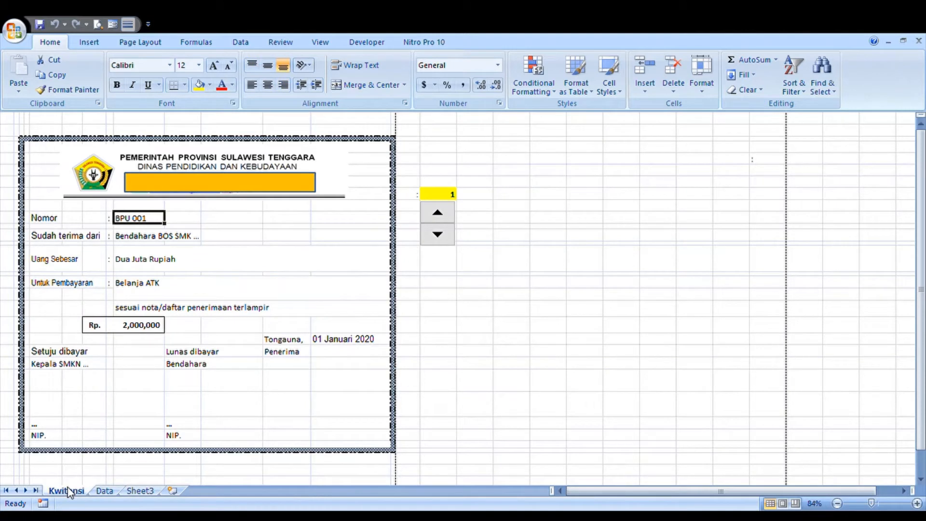
- Examine the first Data row's number, date, proof number, description, credit amount and amount-in-words cells
{"action": "left_click", "coordinate": [109, 490]}
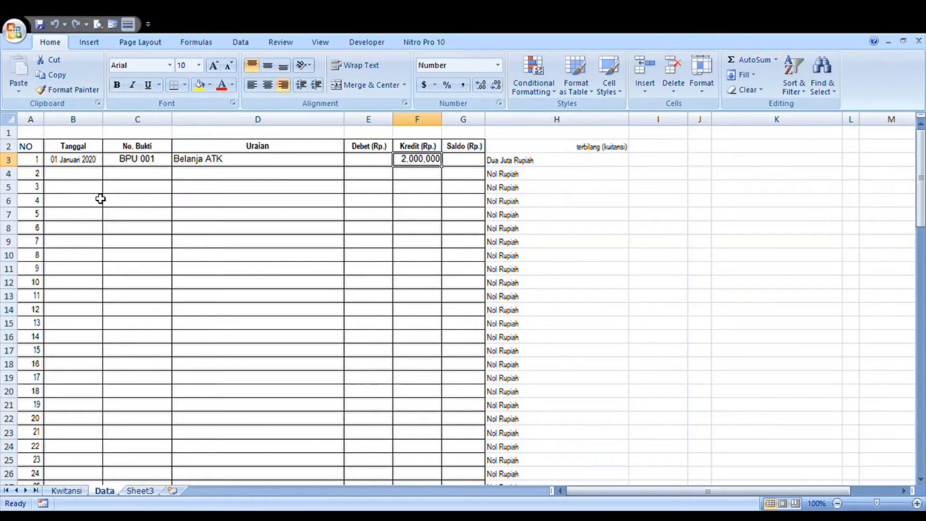
{"action": "left_click", "coordinate": [143, 164]}
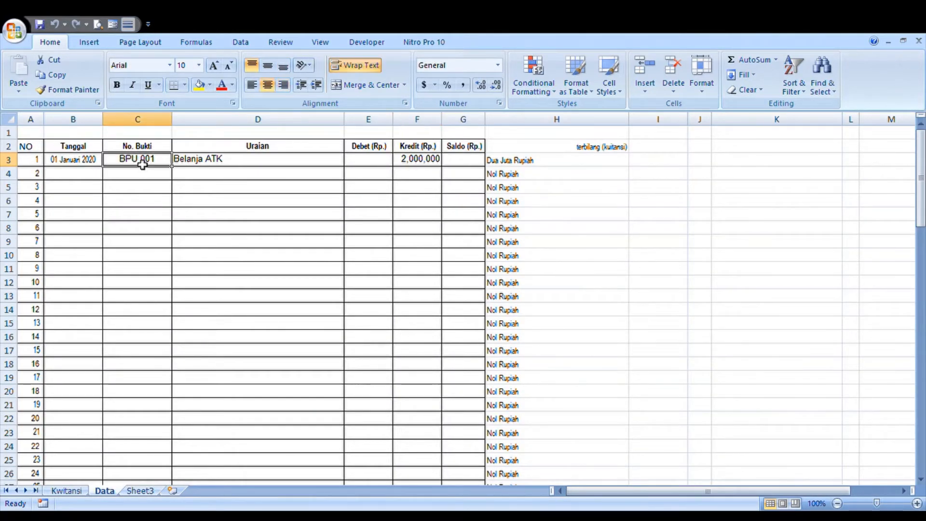
{"action": "key", "text": "Left"}
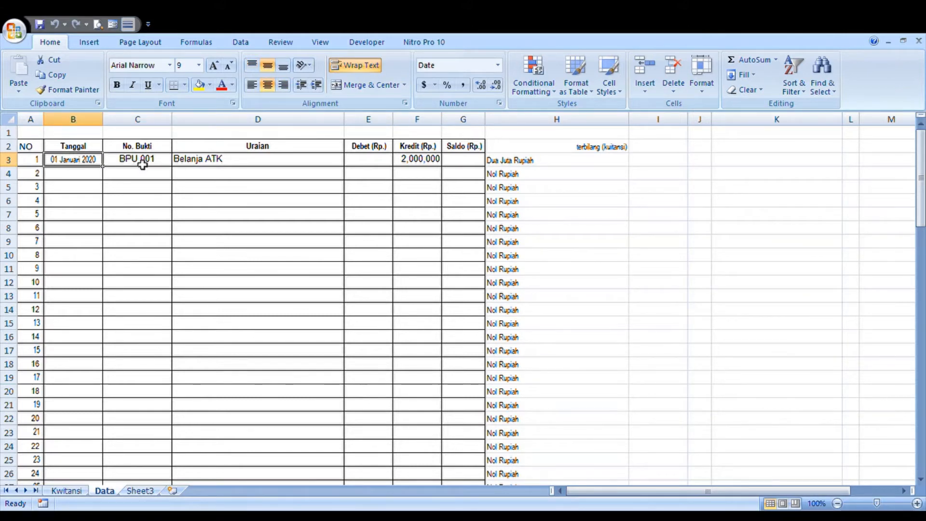
{"action": "key", "text": "Right"}
{"action": "key", "text": "Right"}
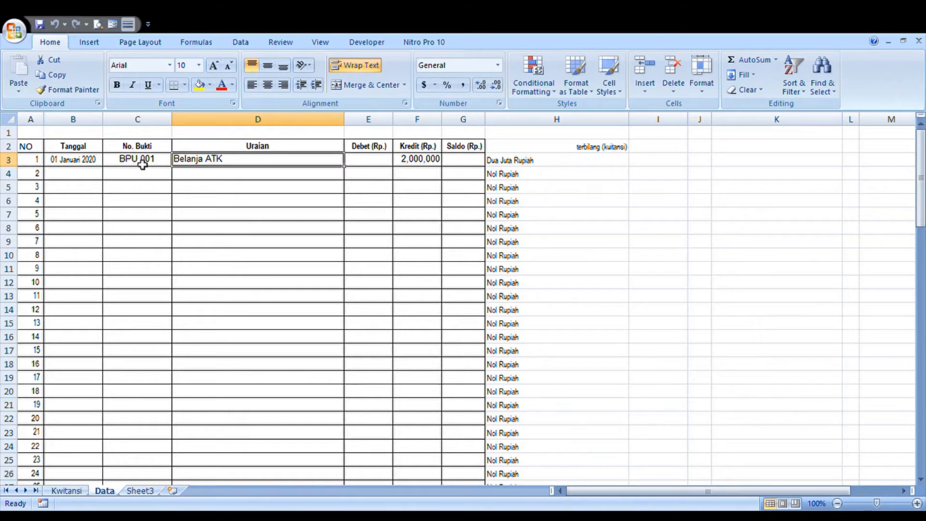
{"action": "key", "text": "Right"}
{"action": "key", "text": "Right"}
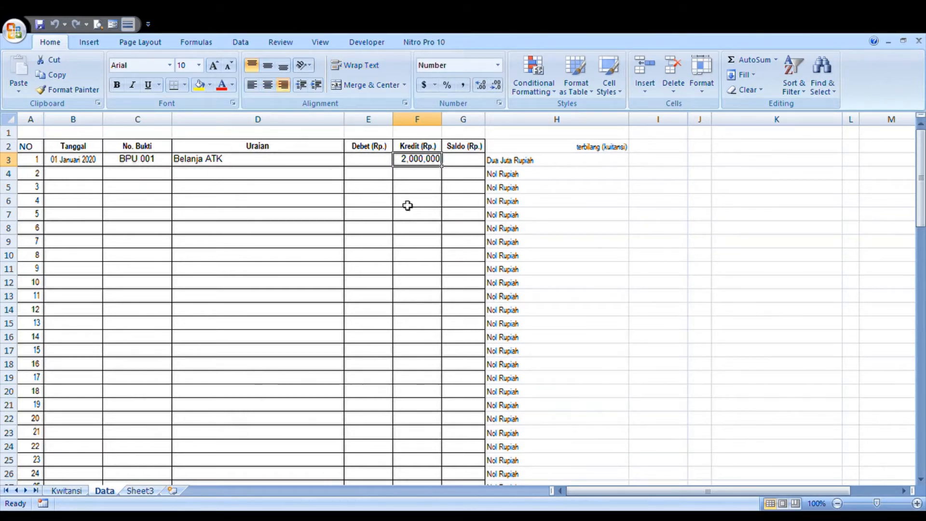
{"action": "left_click", "coordinate": [510, 165]}
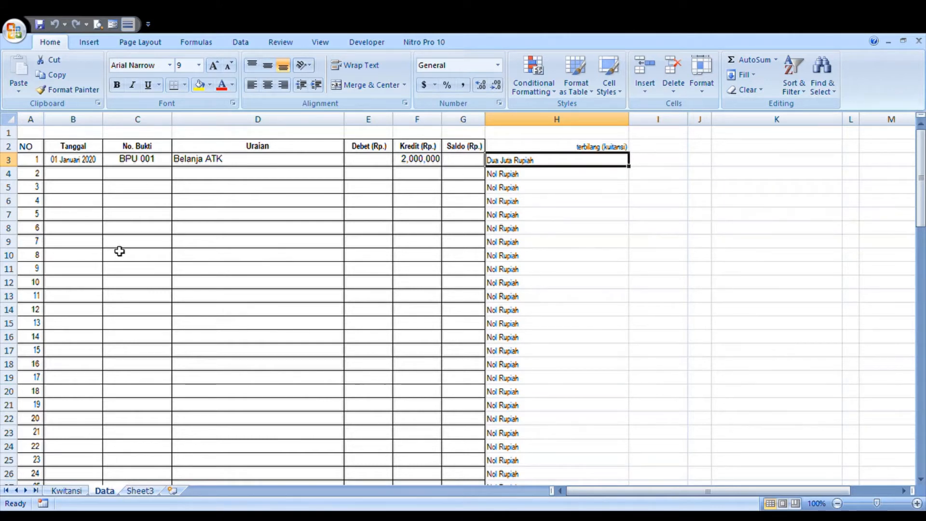
{"action": "left_click", "coordinate": [100, 165]}
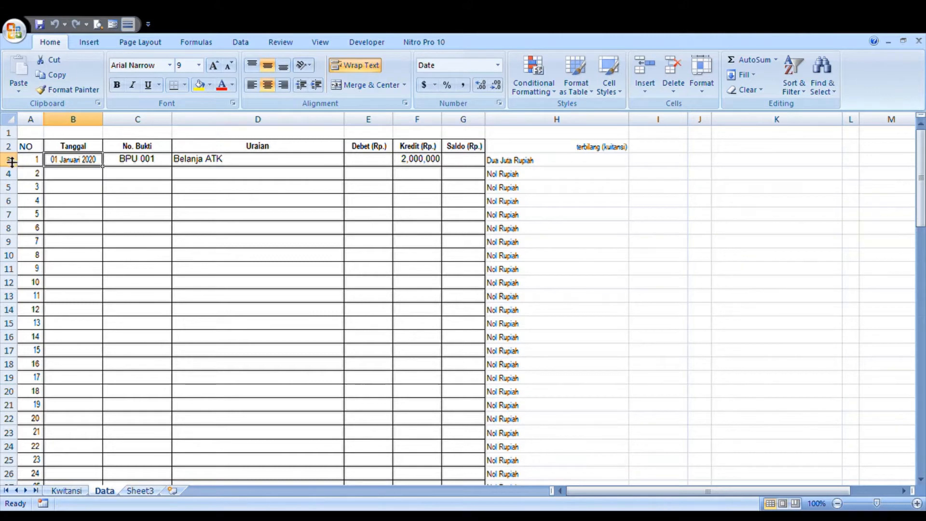
{"action": "left_click", "coordinate": [28, 163]}
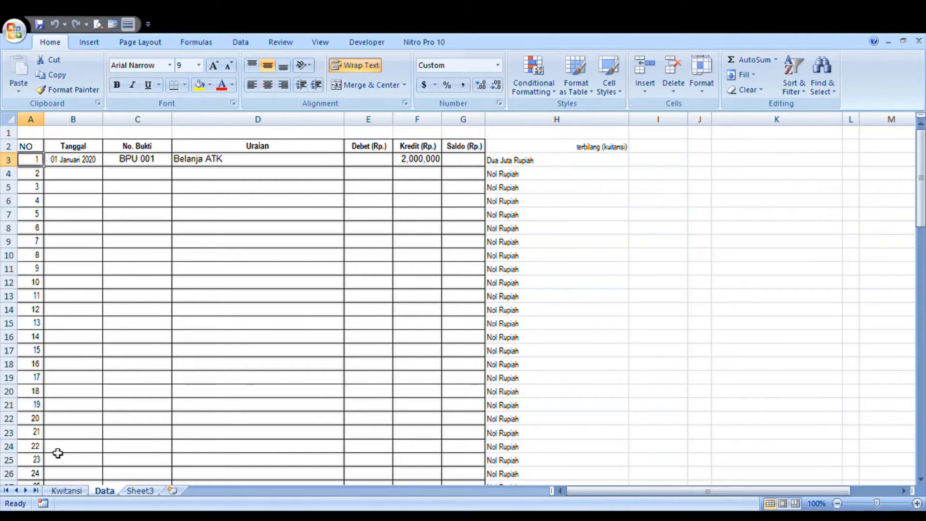
- Advance the receipt on the Kwitansi sheet to record 2, check its payment purpose field, and return to the Data sheet
{"action": "left_click", "coordinate": [63, 491]}
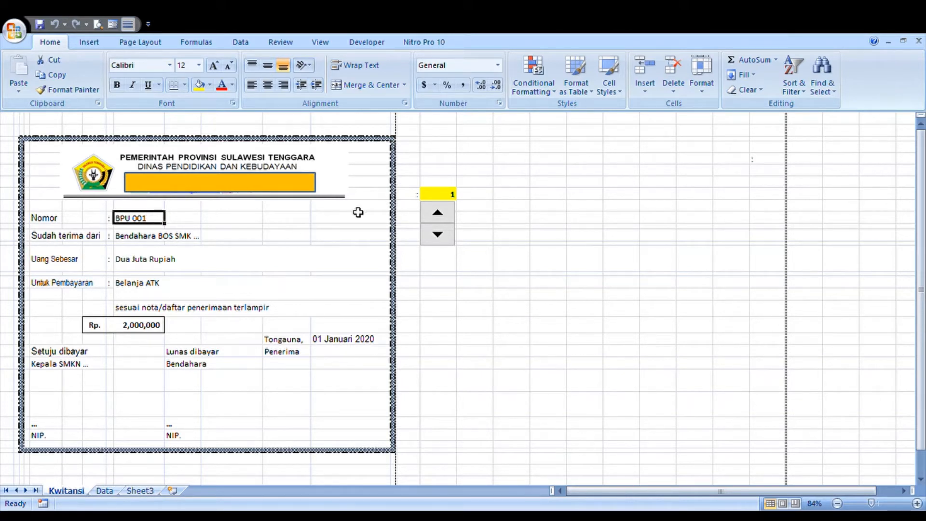
{"action": "left_click", "coordinate": [444, 220]}
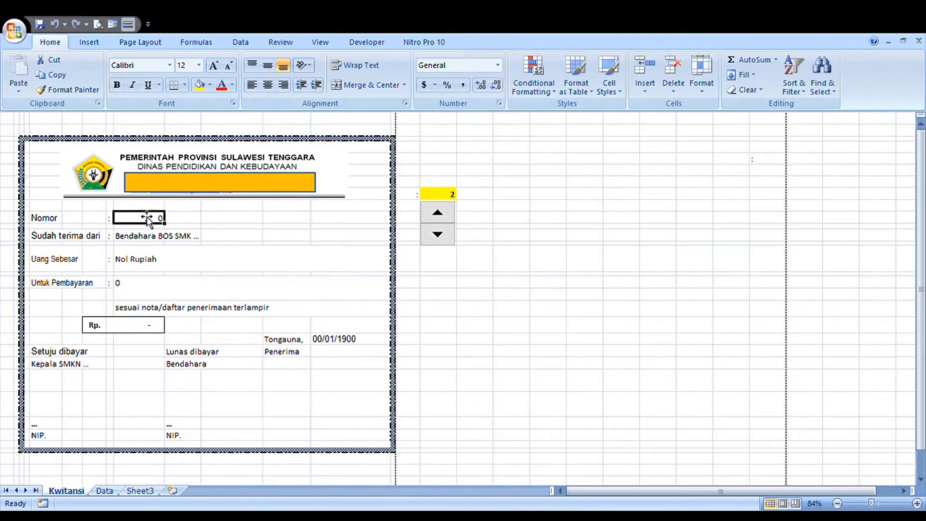
{"action": "left_click", "coordinate": [135, 287]}
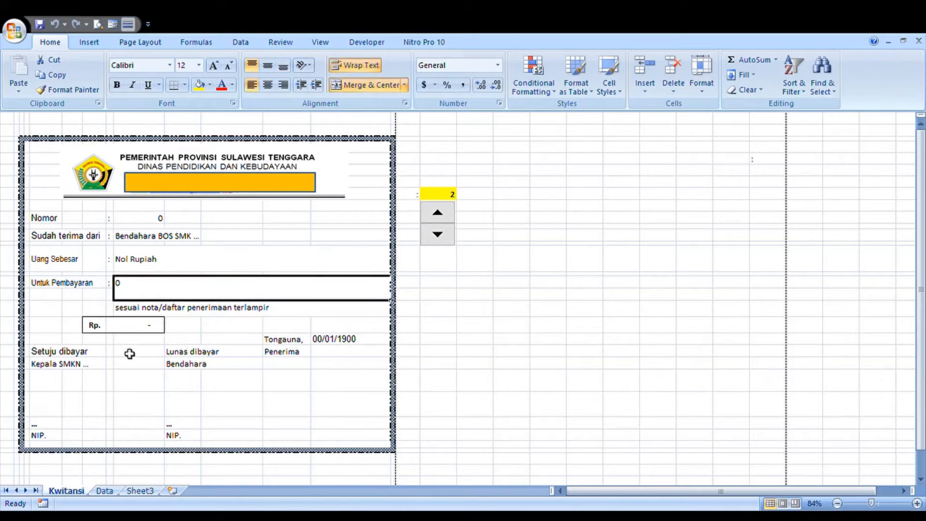
{"action": "left_click", "coordinate": [104, 491]}
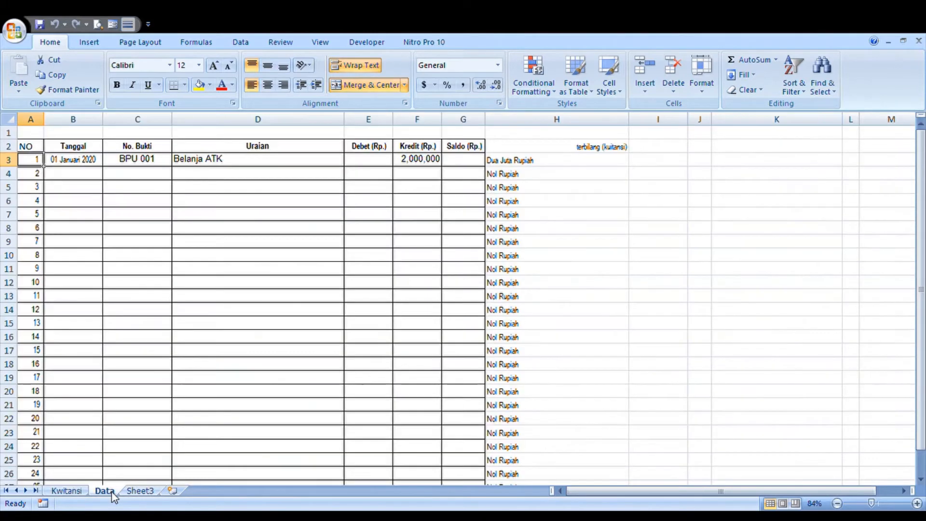
- Enter the date 03 Januari 2021 as text in the Tanggal column for transaction 2 on the Data sheet
{"action": "left_click", "coordinate": [93, 181]}
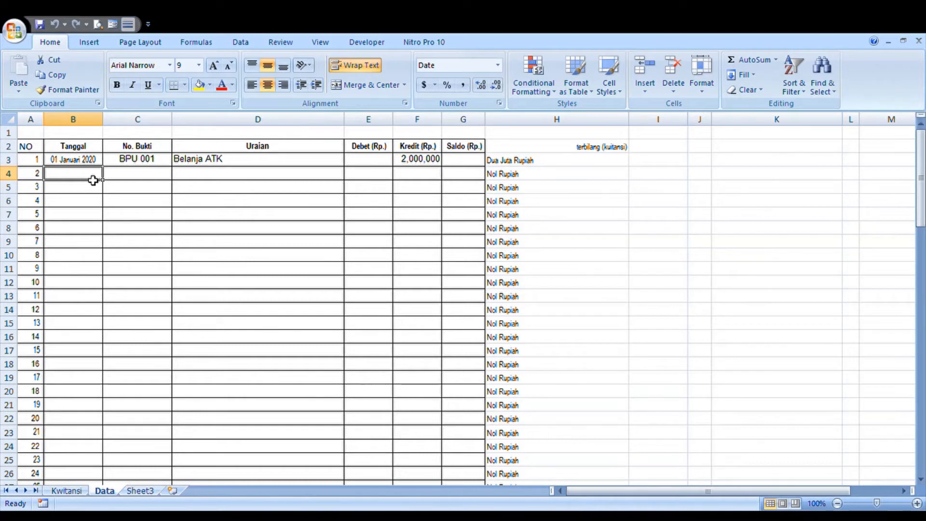
{"action": "type", "text": "03"}
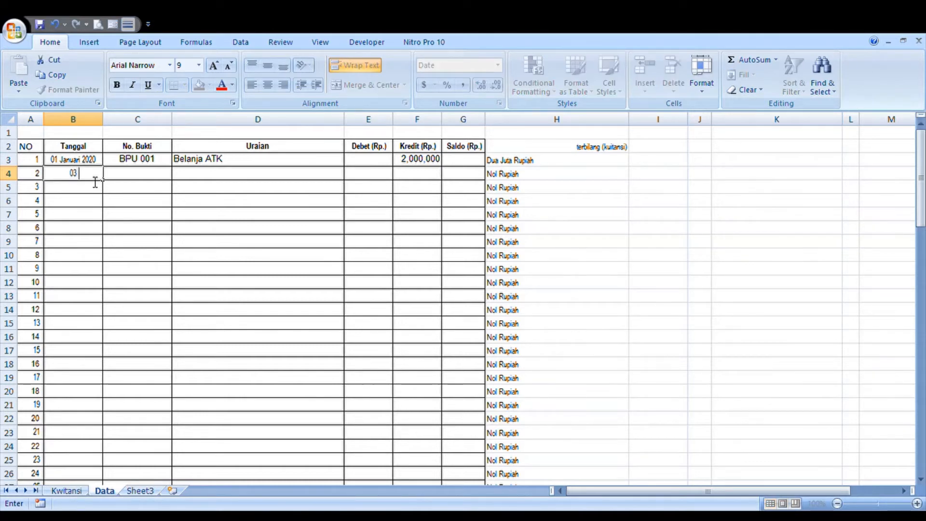
{"action": "key", "text": "BackSpace"}
{"action": "key", "text": "BackSpace"}
{"action": "type", "text": "'03 Januari 2021"}
{"action": "key", "text": "Tab"}
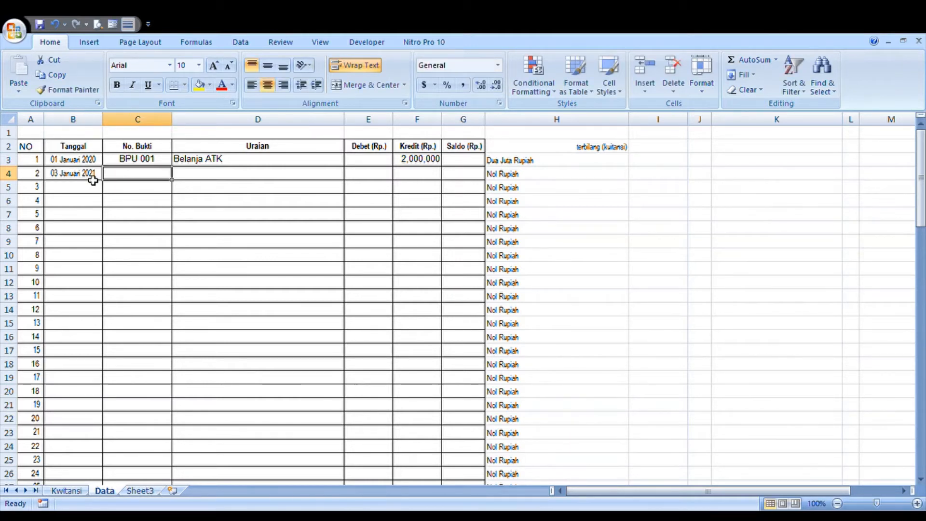
- Enter the proof number BPU 002 for transaction 2, with a space between the letters and the digits
{"action": "type", "text": "BPU"}
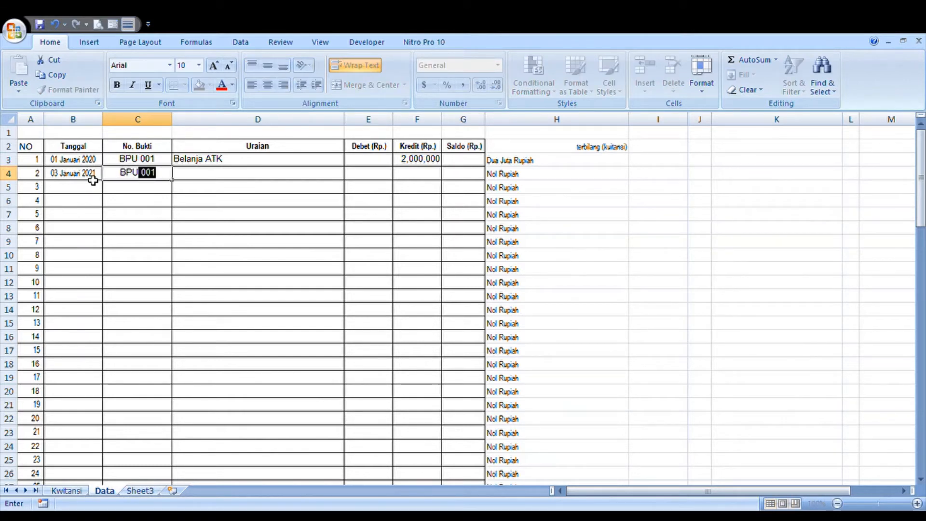
{"action": "type", "text": "002"}
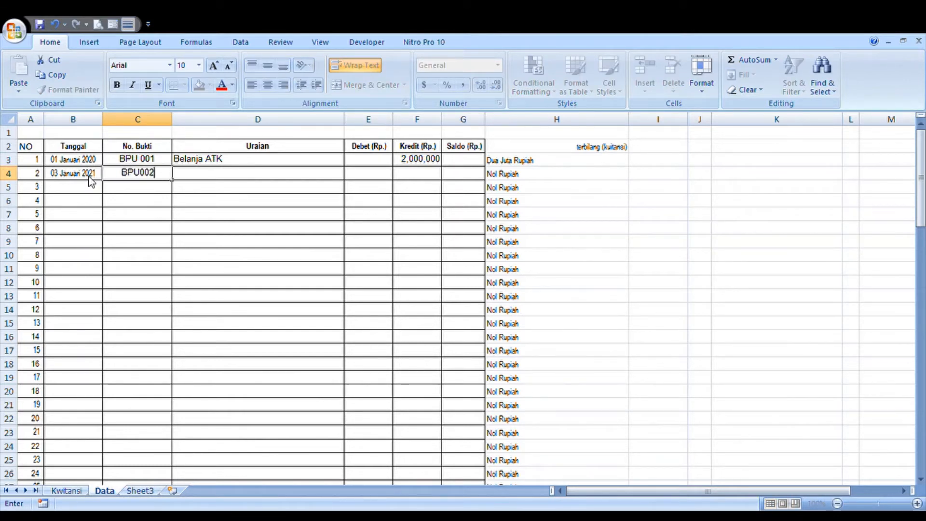
{"action": "key", "text": "Left"}
{"action": "key", "text": "Left"}
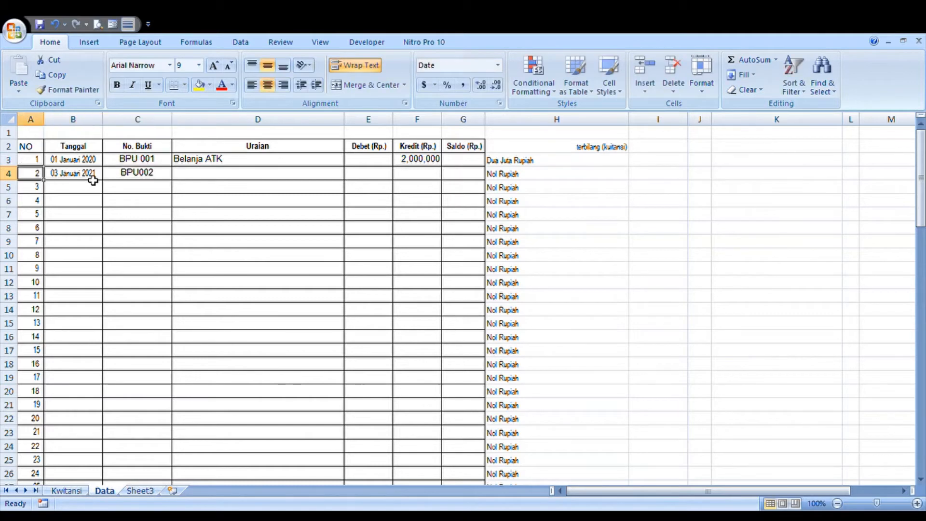
{"action": "double_click", "coordinate": [143, 177]}
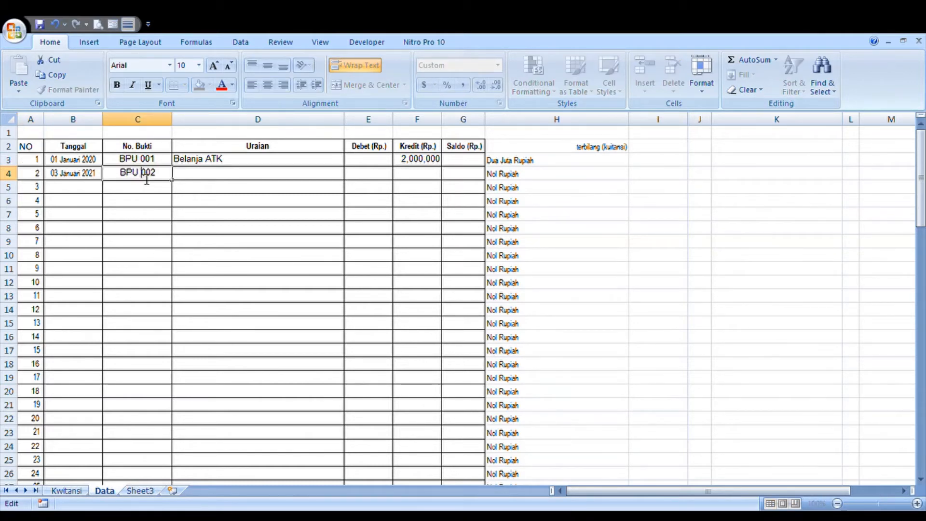
- Enter "Belanja alat praktek" as the Uraian description of transaction 2
{"action": "left_click", "coordinate": [232, 174]}
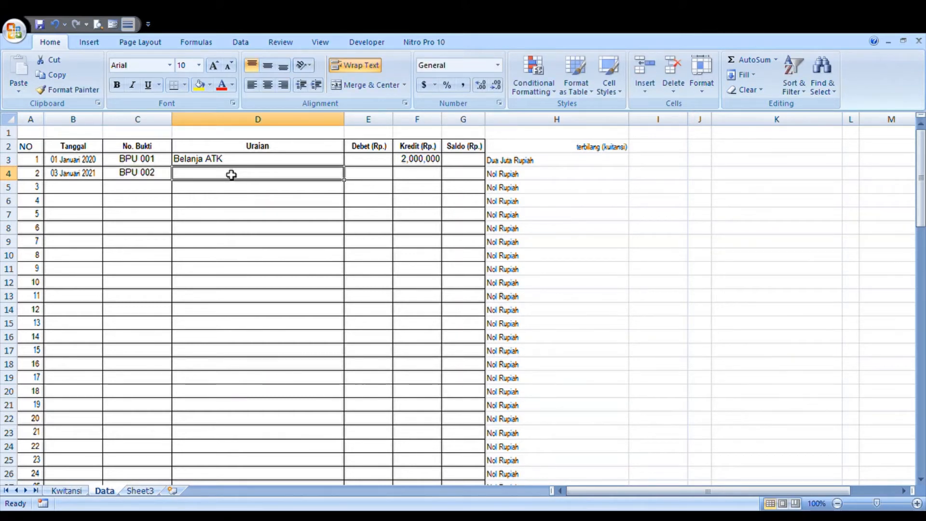
{"action": "type", "text": "Belanja"}
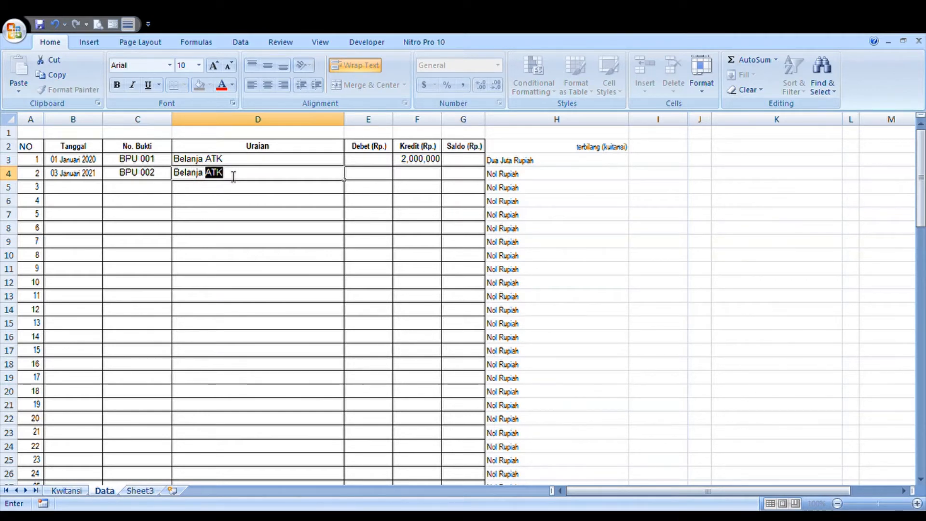
{"action": "type", "text": "alat prakt"}
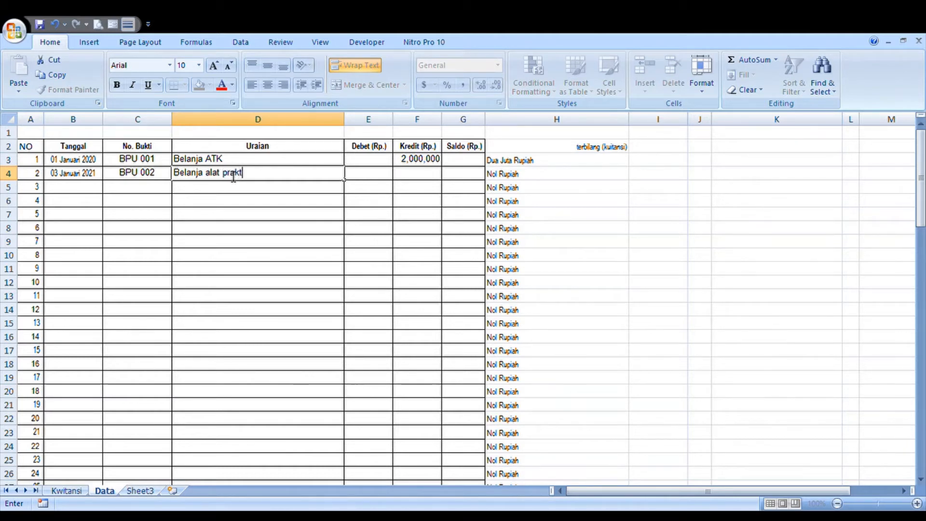
{"action": "type", "text": "ek"}
- Enter a Kredit amount of 15,000,000 for transaction 2
{"action": "key", "text": "Tab"}
{"action": "key", "text": "Tab"}
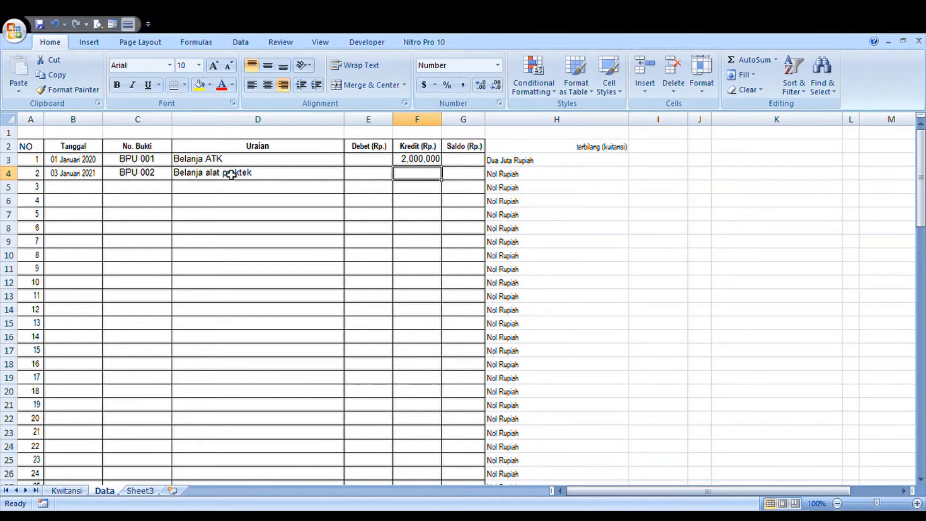
{"action": "type", "text": "1"}
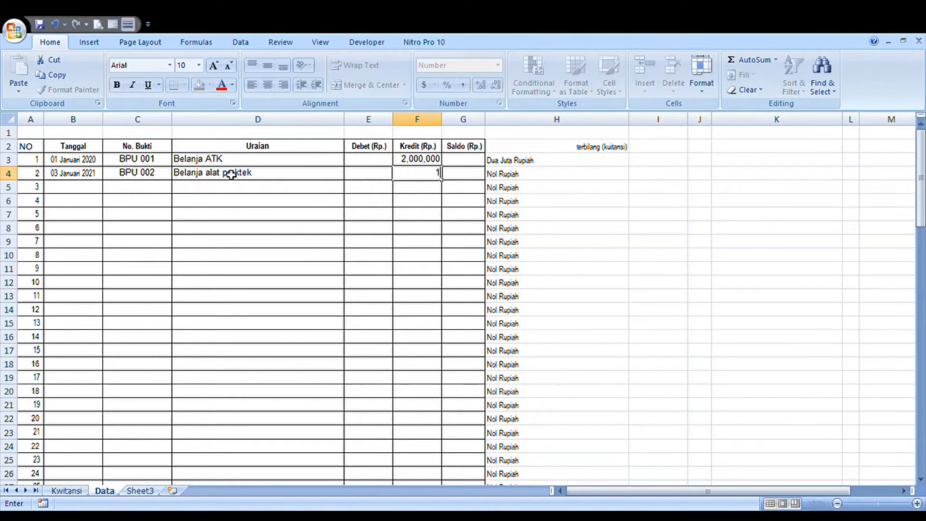
{"action": "type", "text": "5000000"}
{"action": "key", "text": "Return"}
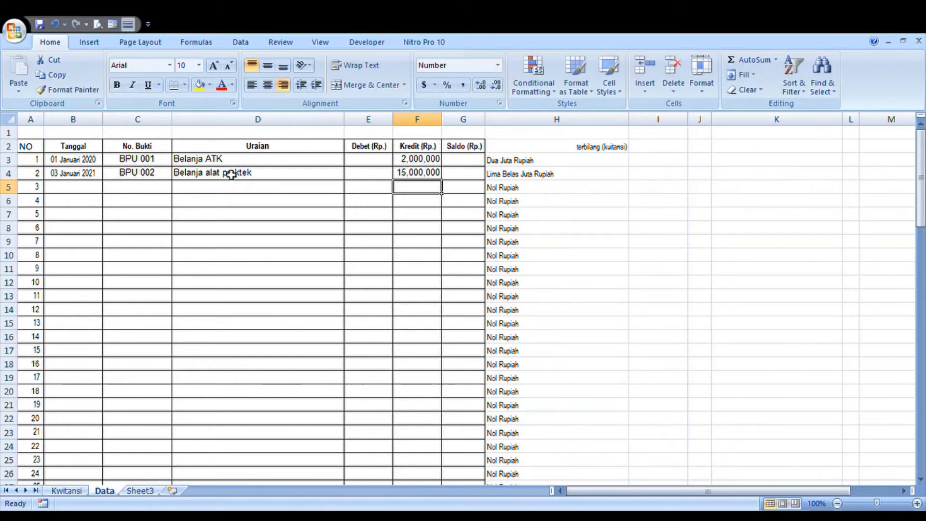
- Compare transaction 2's amount in words on the Data sheet with the Kwitansi receipt's number, amounts, purpose and date fields
{"action": "left_click", "coordinate": [530, 177]}
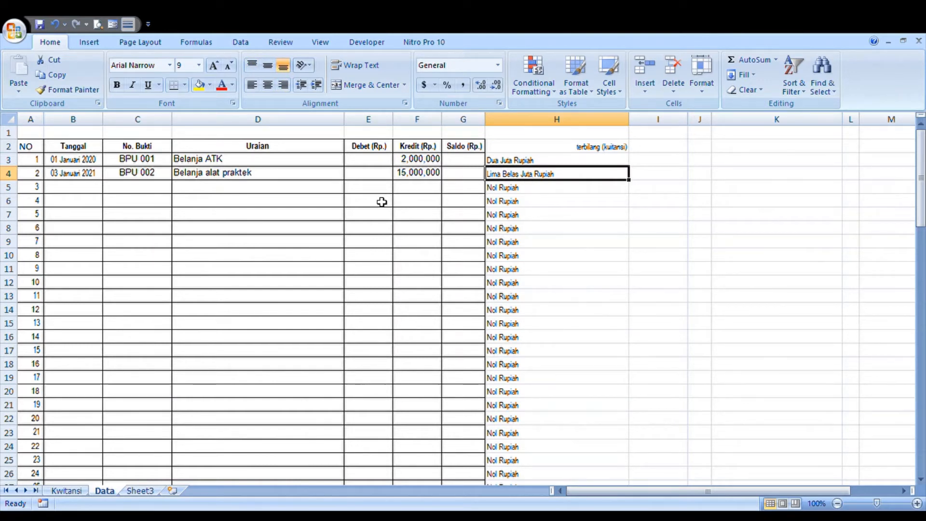
{"action": "left_click", "coordinate": [74, 491]}
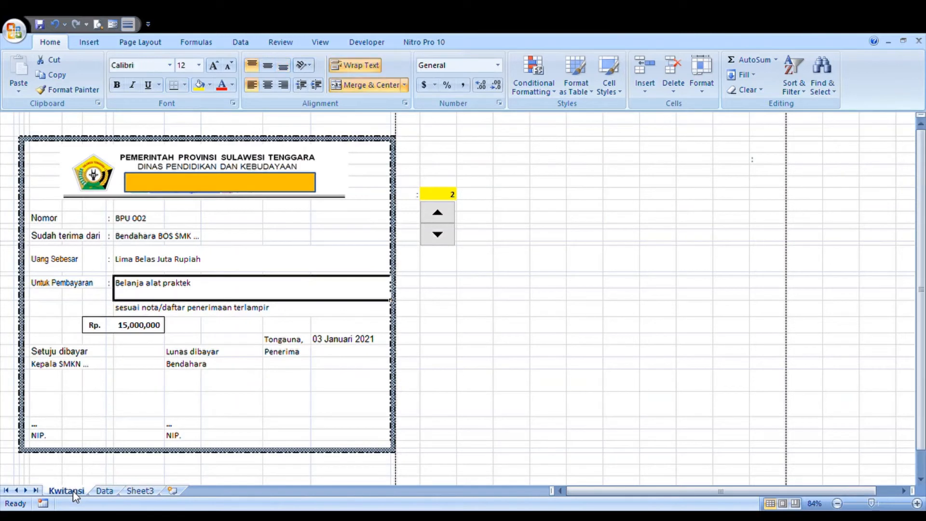
{"action": "left_click", "coordinate": [136, 222]}
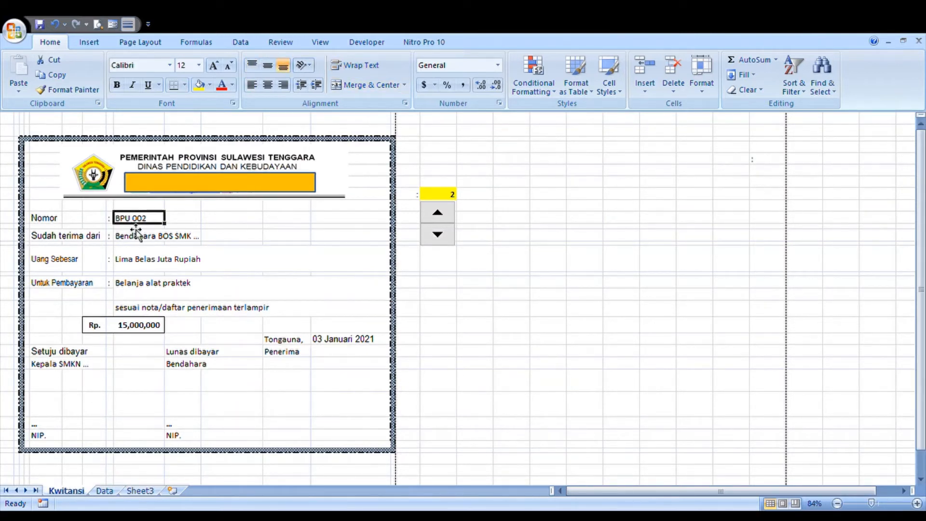
{"action": "key", "text": "Down"}
{"action": "key", "text": "Down"}
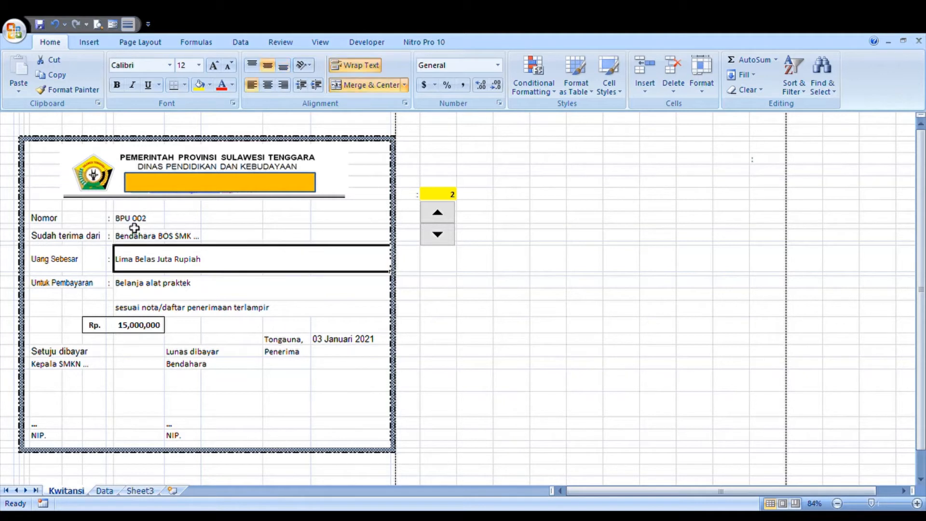
{"action": "key", "text": "Down"}
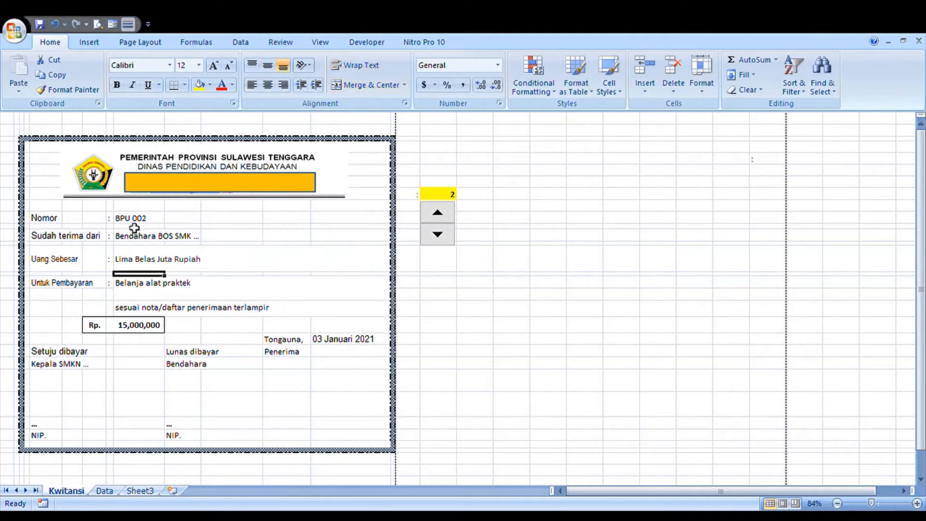
{"action": "key", "text": "Down"}
{"action": "key", "text": "Down"}
{"action": "key", "text": "Down"}
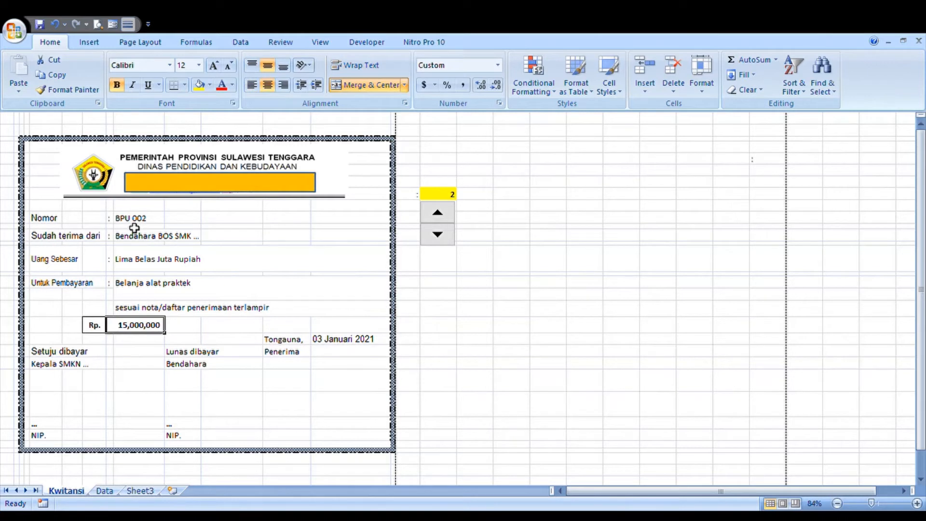
{"action": "left_click", "coordinate": [345, 344]}
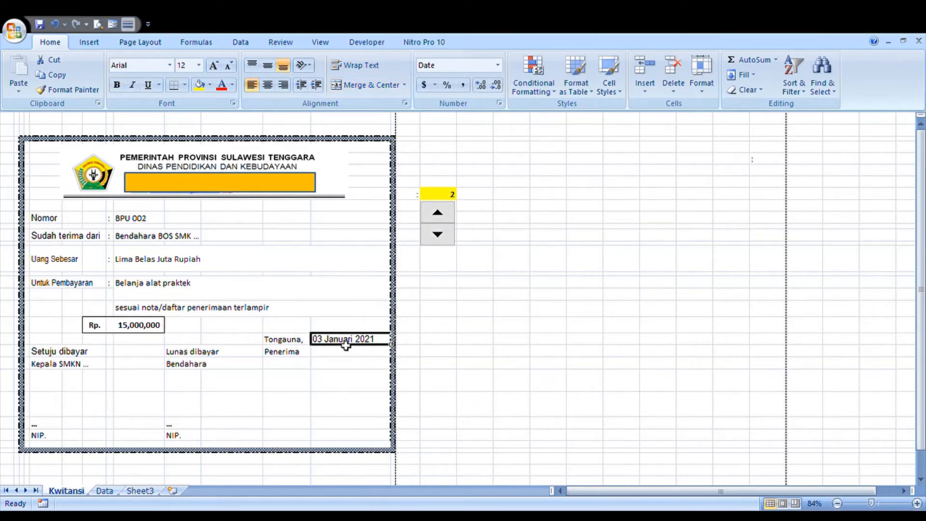
- Preview record 3 on the receipt alongside its row on the Data sheet, and set the receipt back to record 2
{"action": "left_click", "coordinate": [438, 213]}
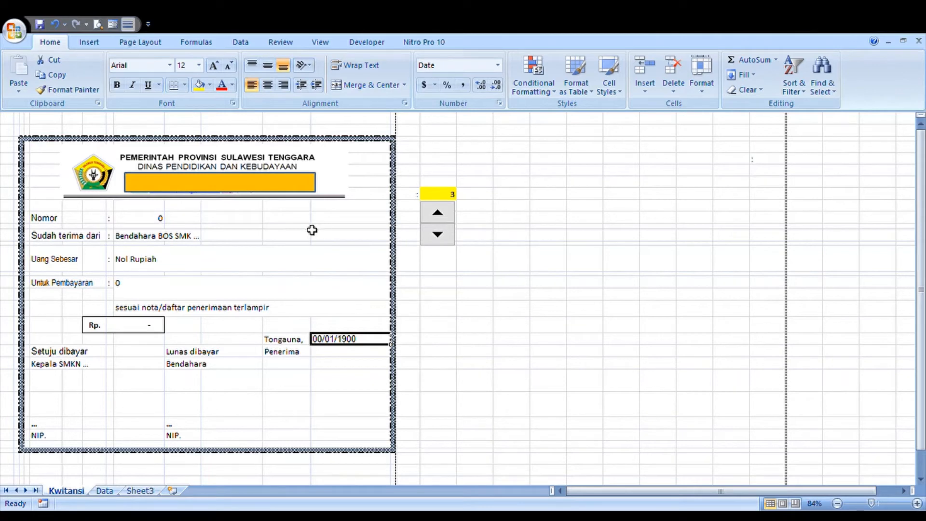
{"action": "left_click", "coordinate": [106, 494]}
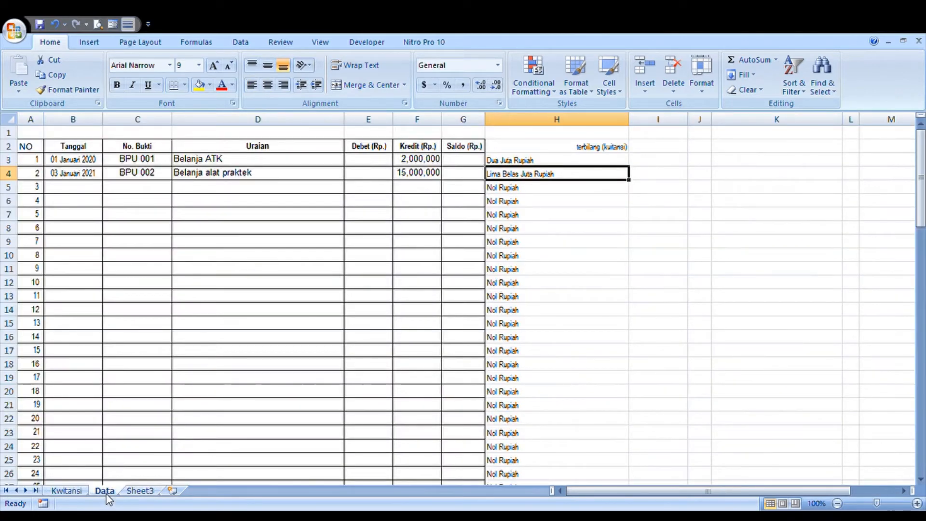
{"action": "left_click", "coordinate": [91, 194]}
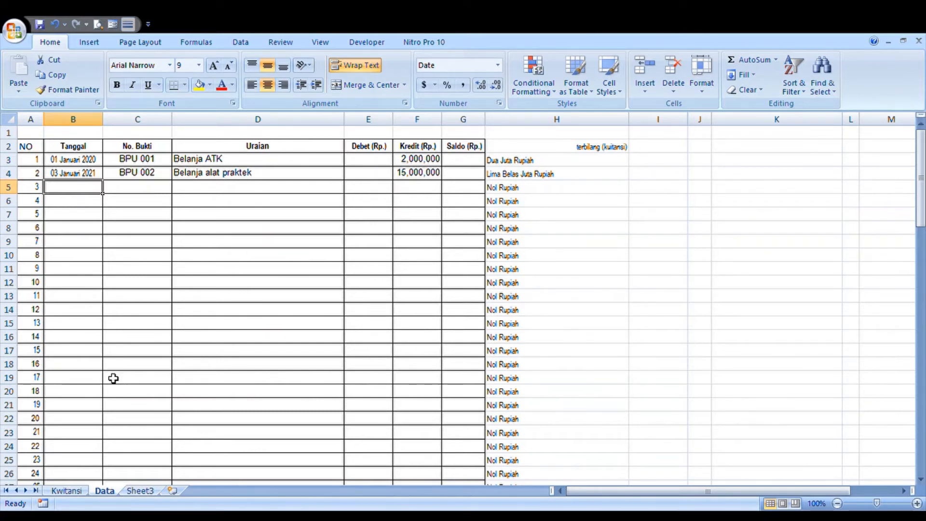
{"action": "left_click", "coordinate": [67, 490]}
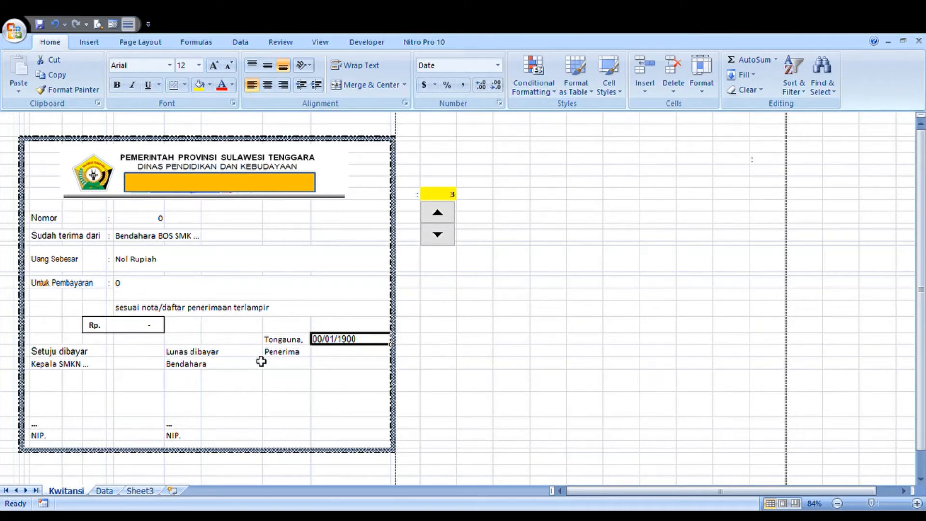
{"action": "left_click", "coordinate": [443, 236]}
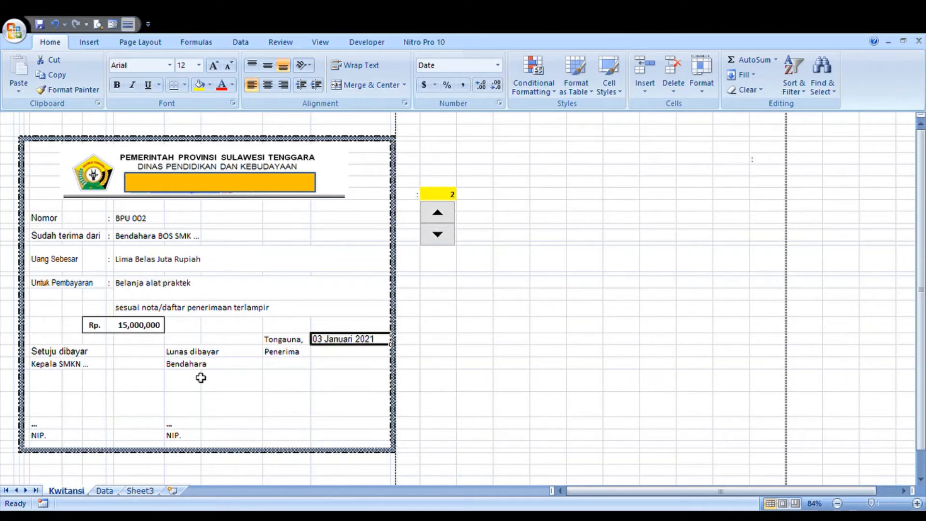
- Review the filled transaction rows on the Data sheet, going back to the first transaction's date
{"action": "left_click", "coordinate": [106, 492]}
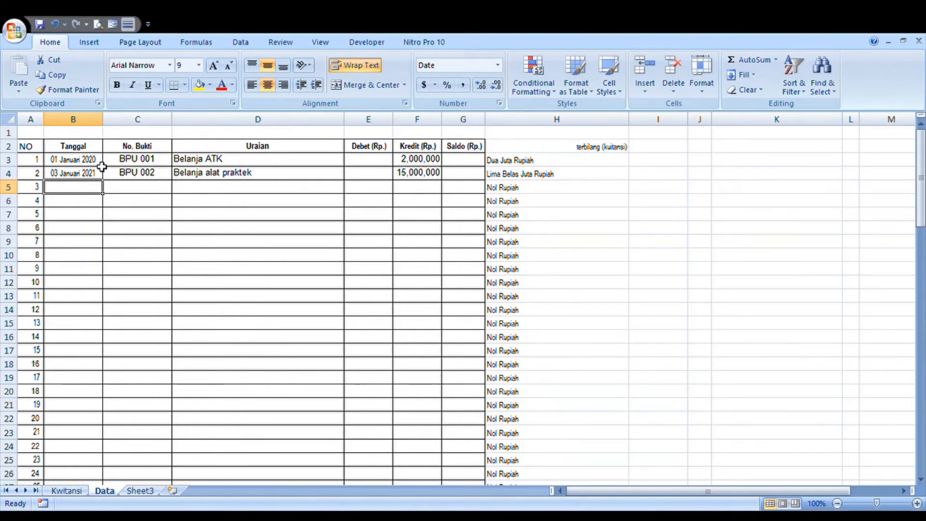
{"action": "key", "text": "Up"}
{"action": "key", "text": "Up"}
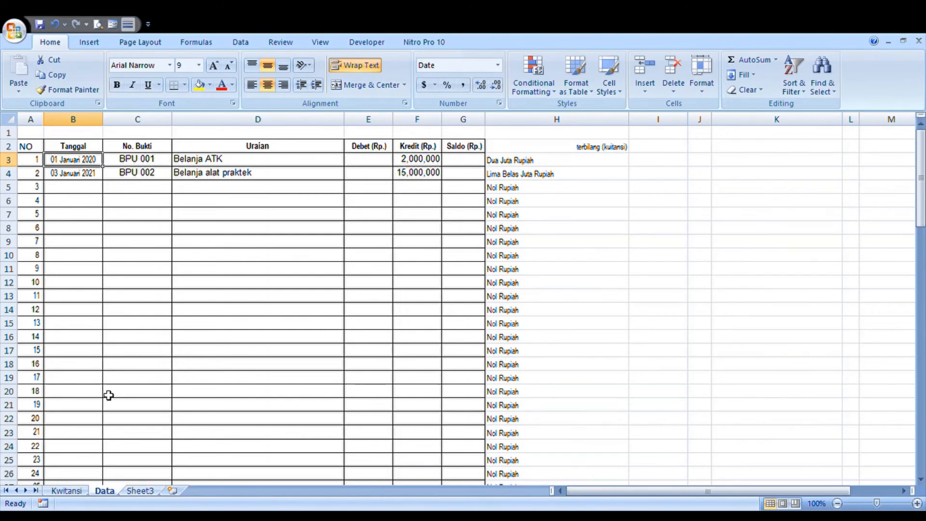
- Change the "Sudah terima dari" field on the Kwitansi sheet to "Bendahara BOS SMA .."
{"action": "left_click", "coordinate": [66, 491]}
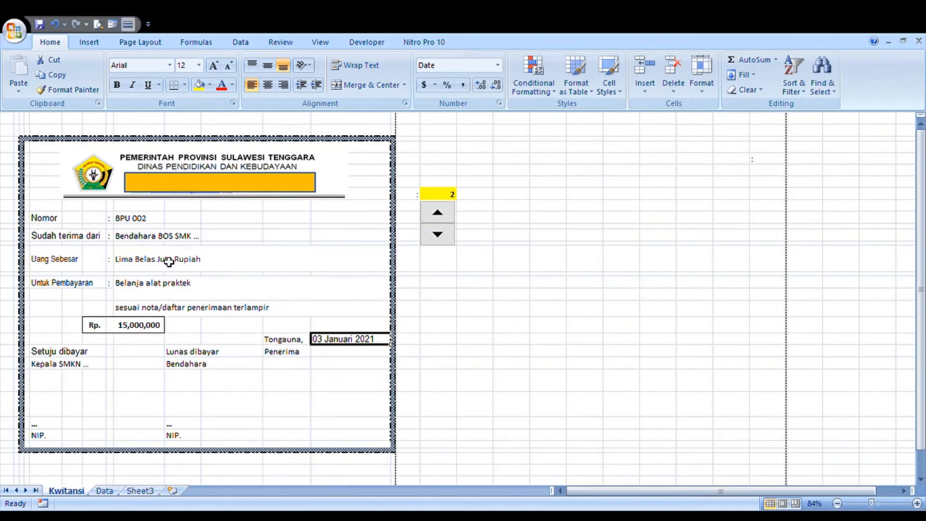
{"action": "left_click", "coordinate": [146, 240]}
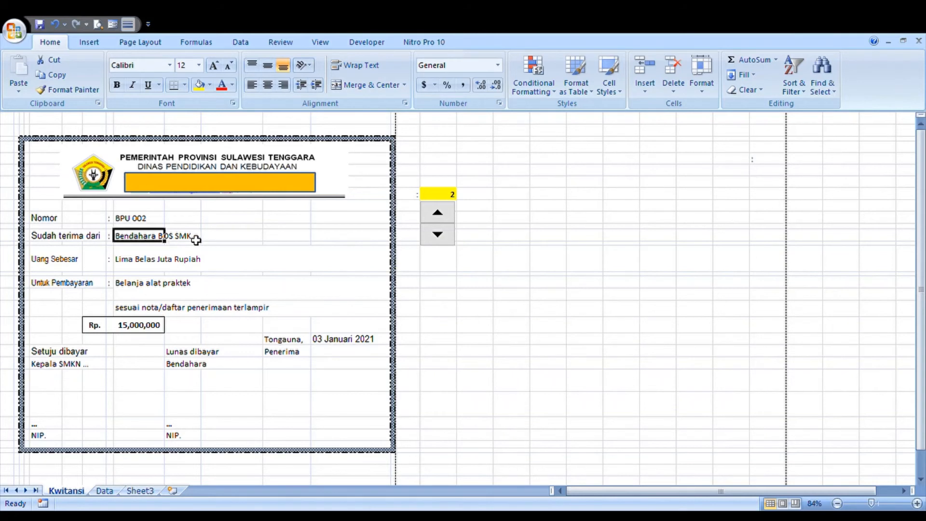
{"action": "double_click", "coordinate": [157, 239]}
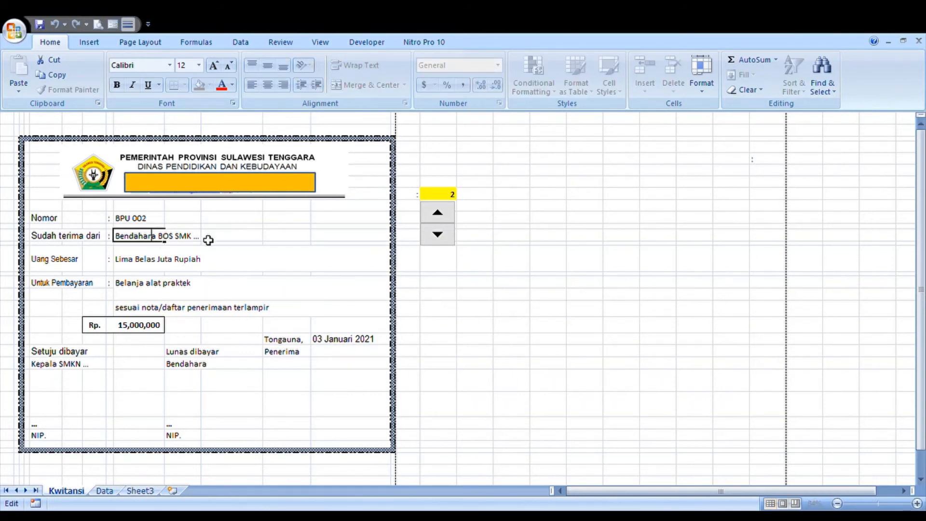
{"action": "key", "text": "End"}
{"action": "key", "text": "BackSpace"}
{"action": "key", "text": "BackSpace"}
{"action": "key", "text": "BackSpace"}
{"action": "key", "text": "BackSpace"}
{"action": "key", "text": "BackSpace"}
{"action": "type", "text": "A"}
{"action": "left_click", "coordinate": [241, 270]}
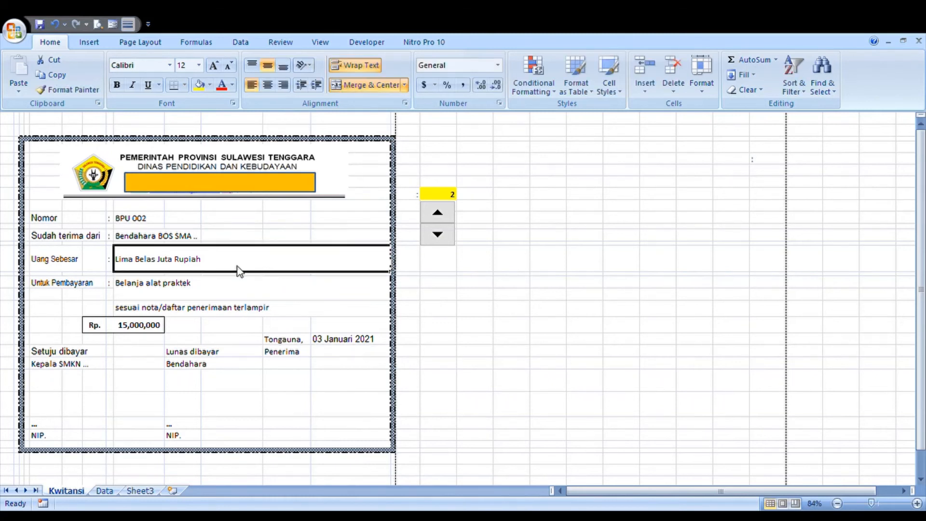